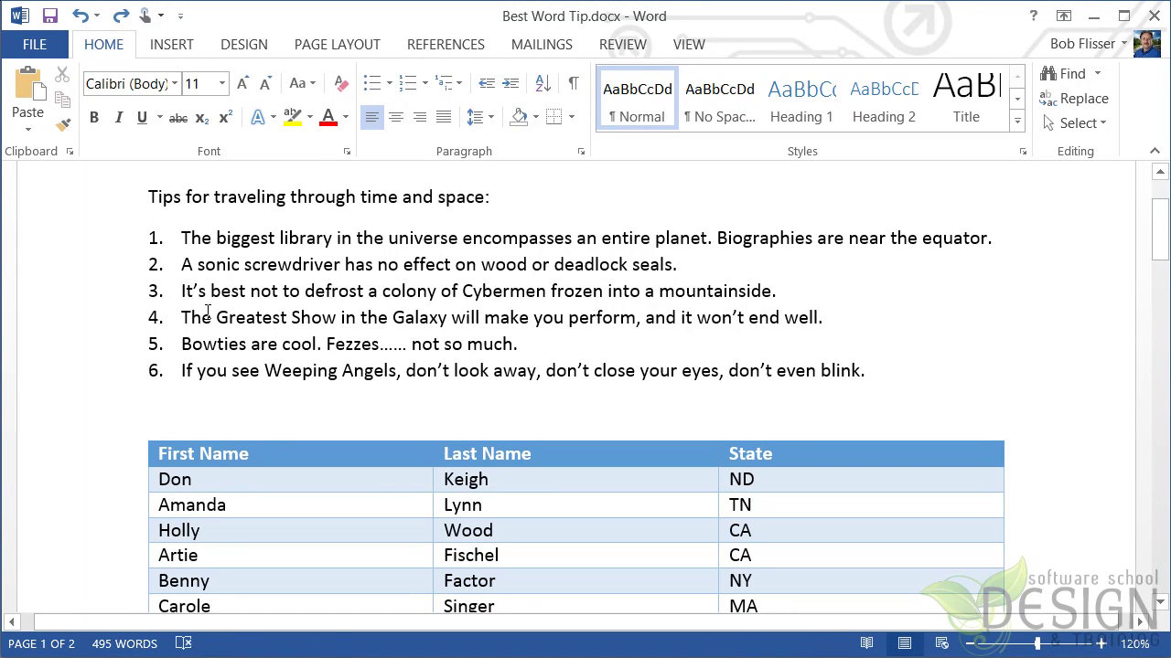
Cut the fifth tip, 'Bowties are cool', and paste it as plain text above item 1
drag(538, 343, 206, 356)
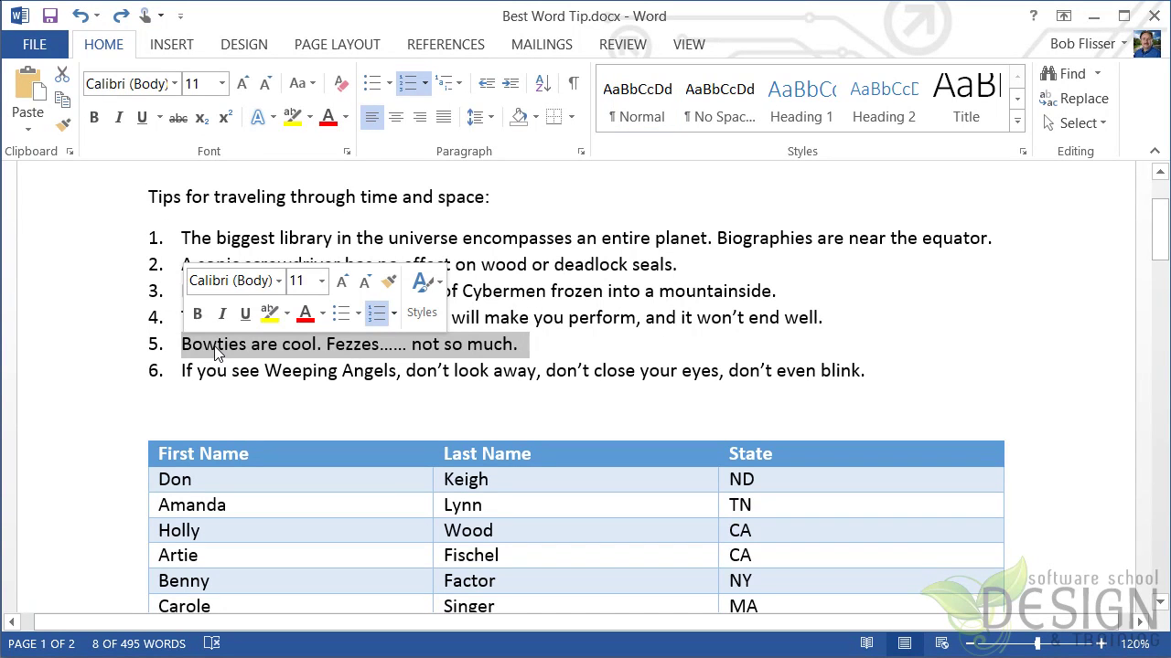
right_click(224, 350)
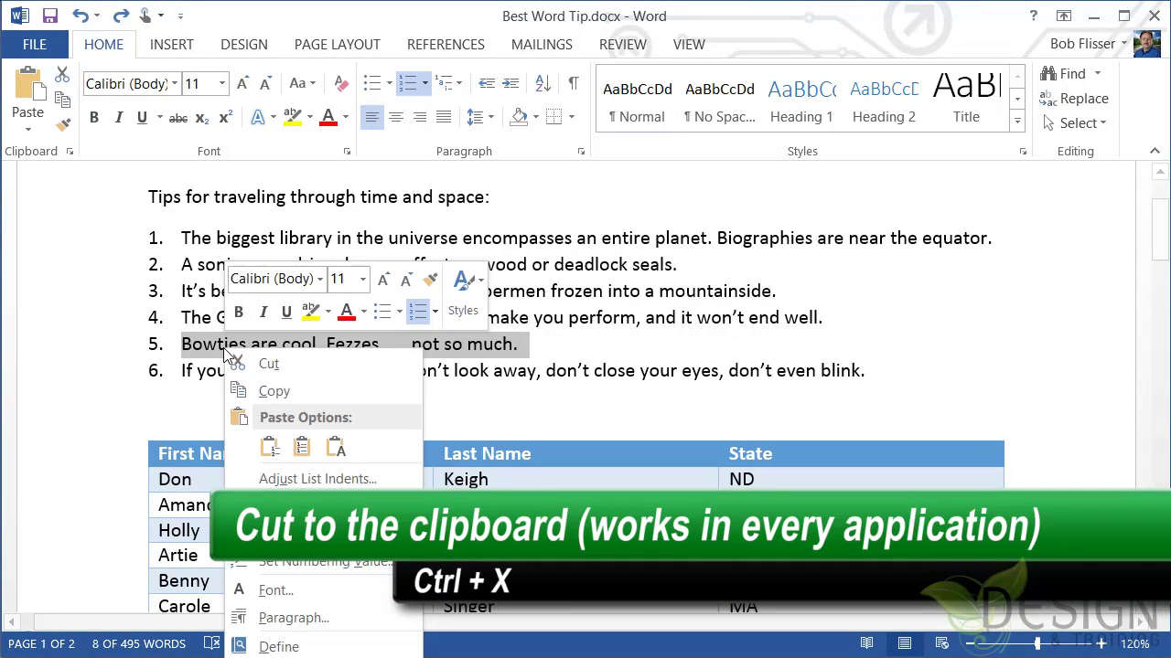
click(271, 363)
click(183, 237)
key(Return)
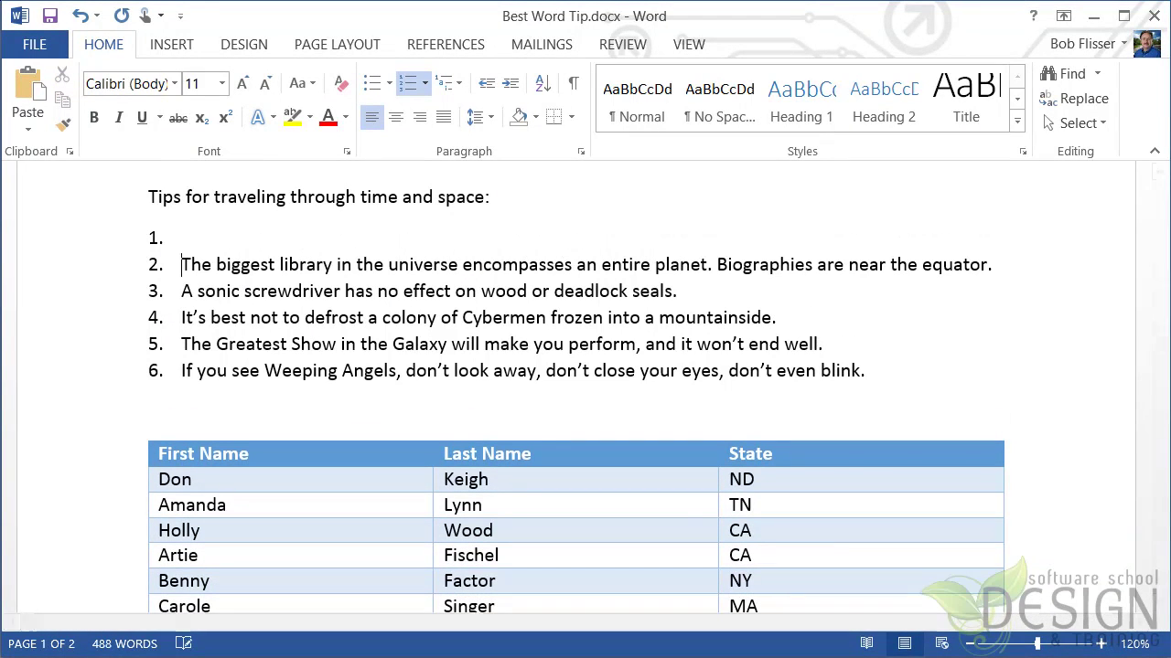
right_click(184, 240)
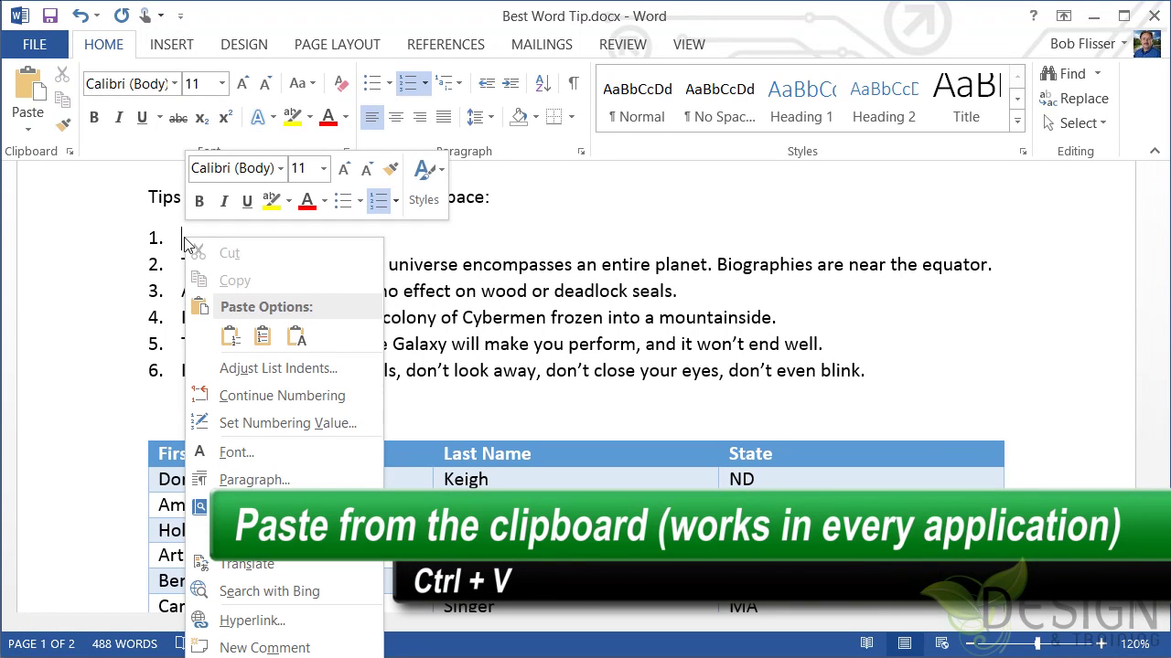
click(296, 337)
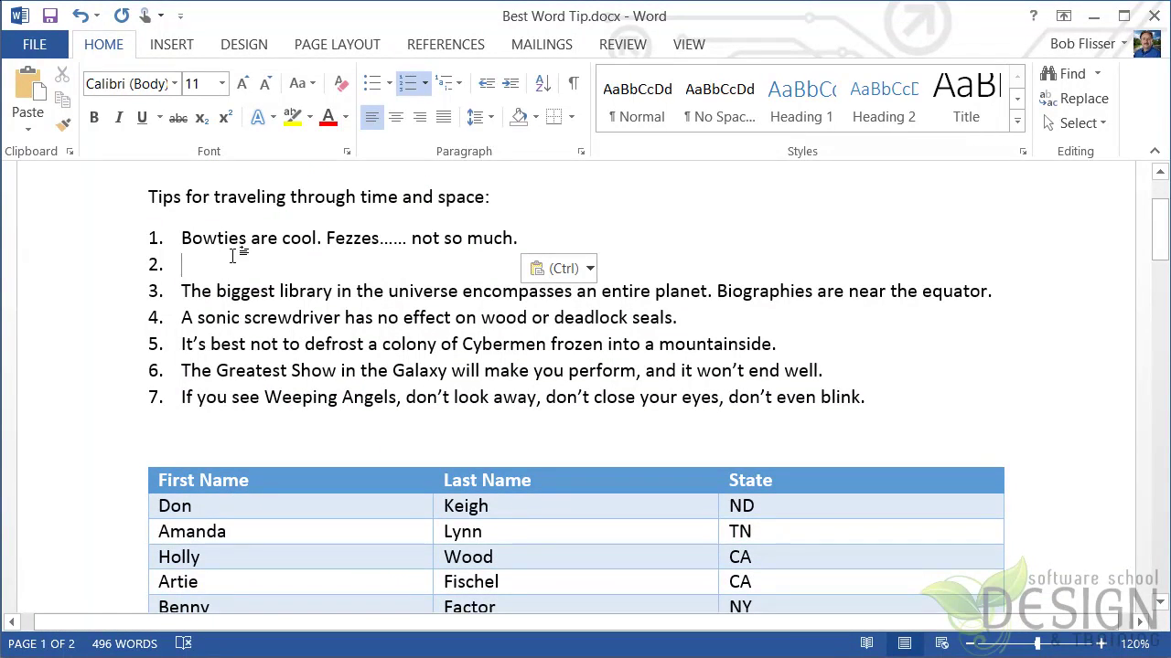
key(BackSpace)
key(BackSpace)
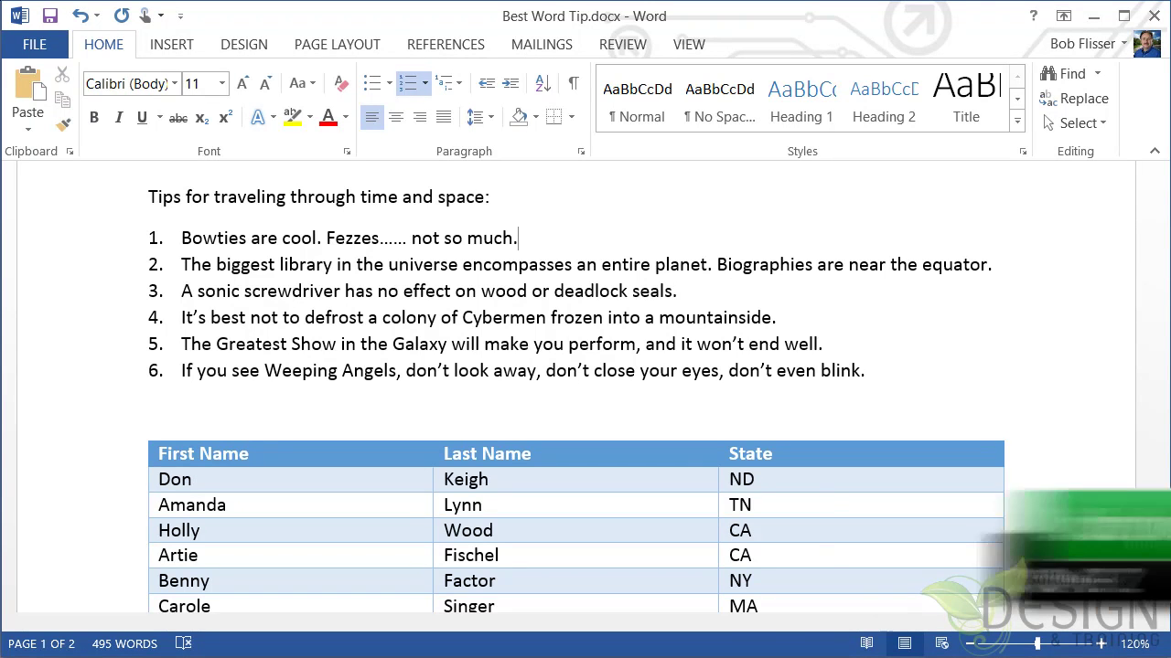
Undo the paste and lift the Bowties tip to the top of the list with Alt+Shift+Up
key(ctrl+z)
key(ctrl+z)
key(ctrl+z)
key(ctrl+z)
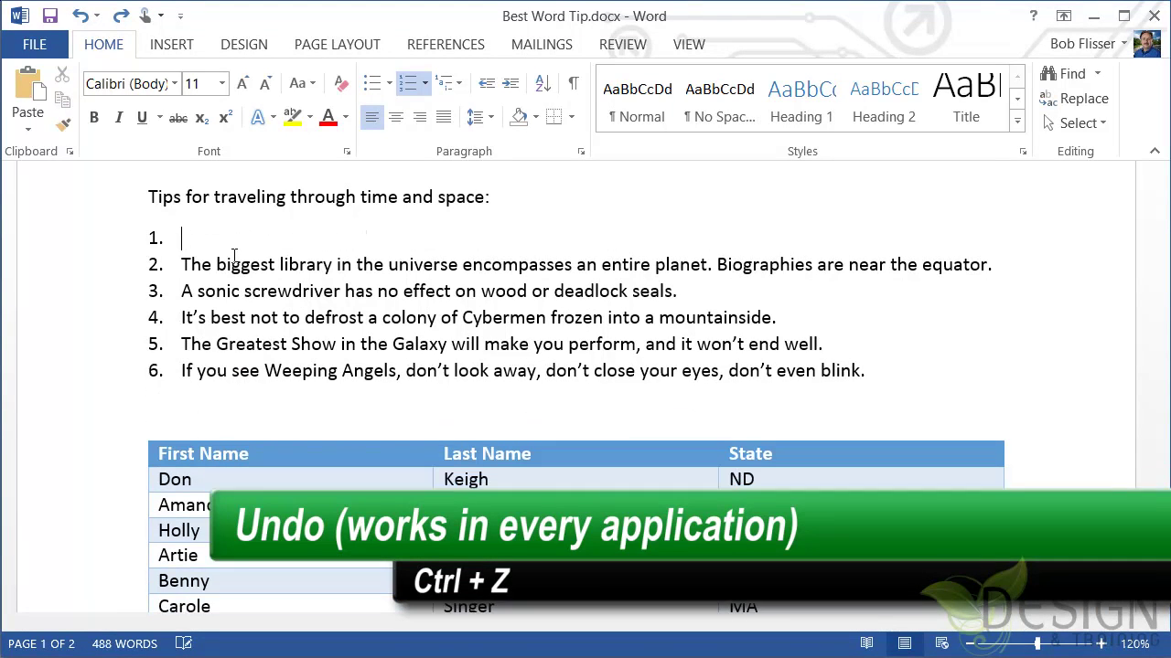
click(294, 250)
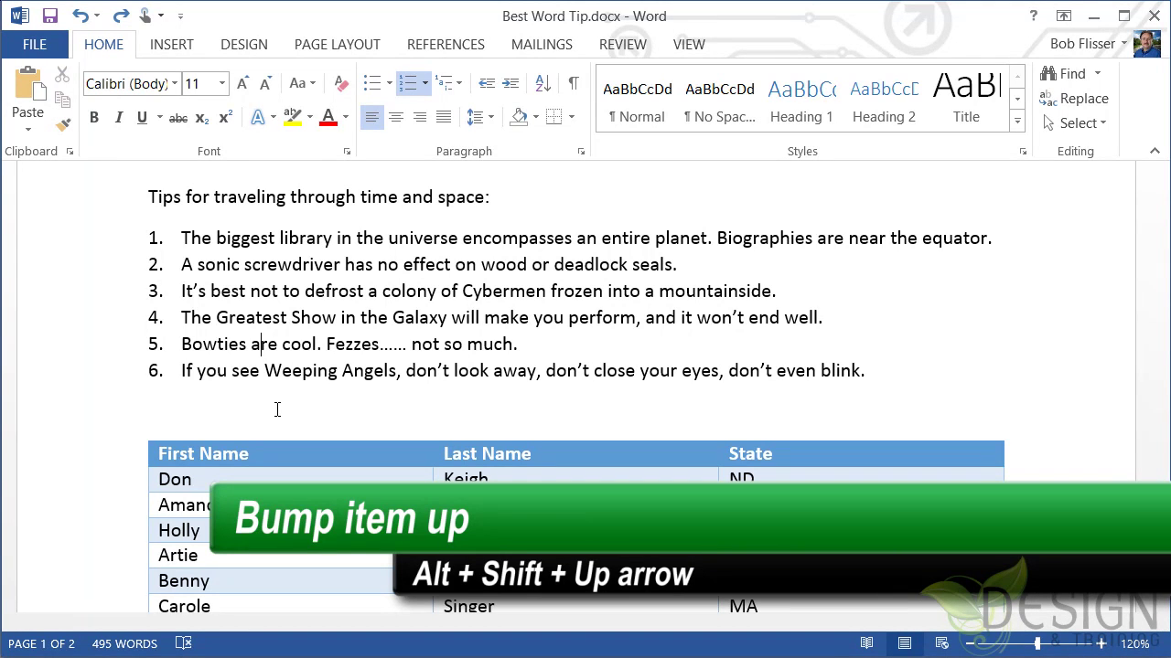
key(Home)
key(shift+Down)
key(alt+shift+Up)
key(alt+shift+Up)
key(alt+shift+Up)
key(alt+shift+Up)
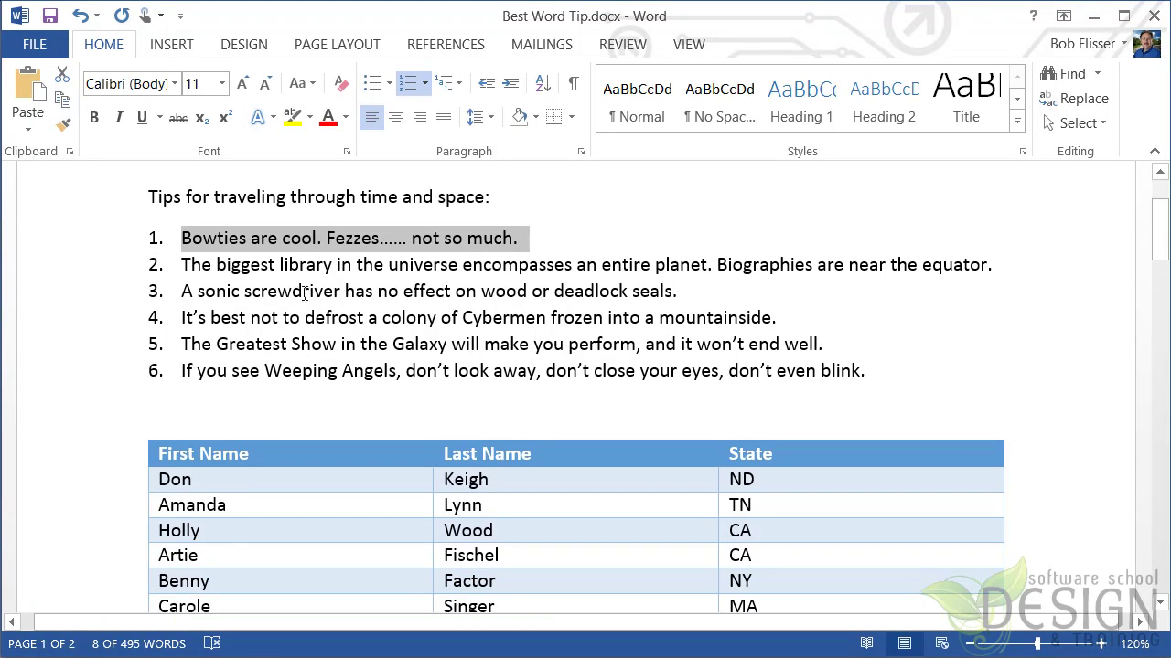
Move the biggest-library tip down to fifth place, then select the heading and tip list
click(297, 265)
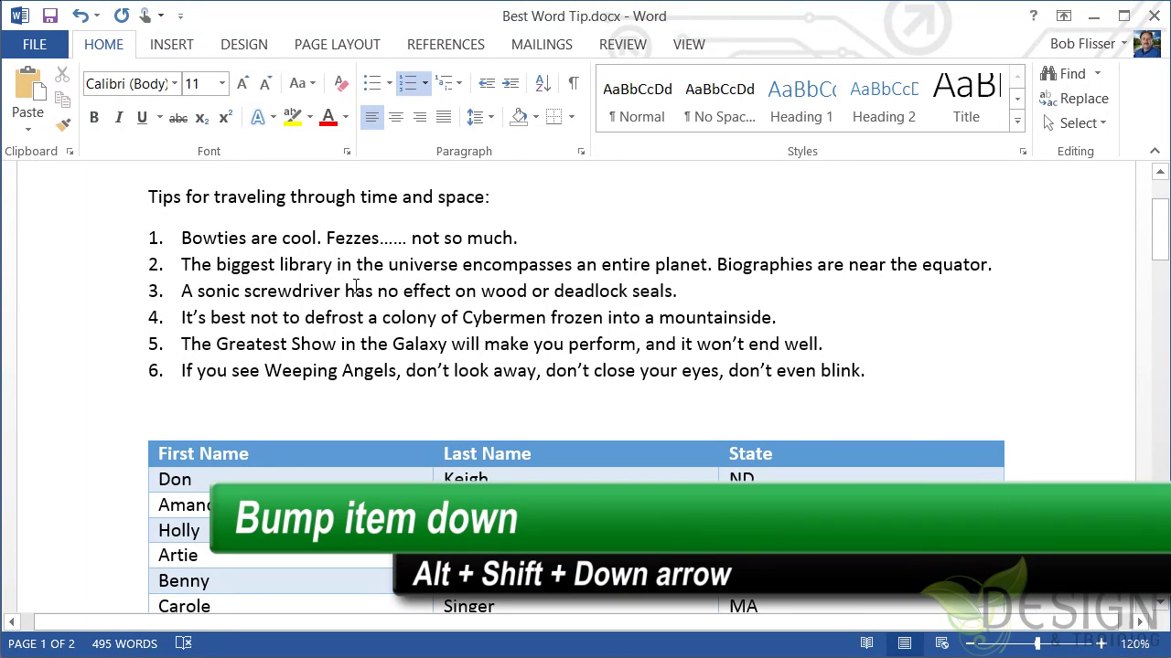
key(alt+shift+Down)
key(alt+shift+Down)
key(alt+shift+Down)
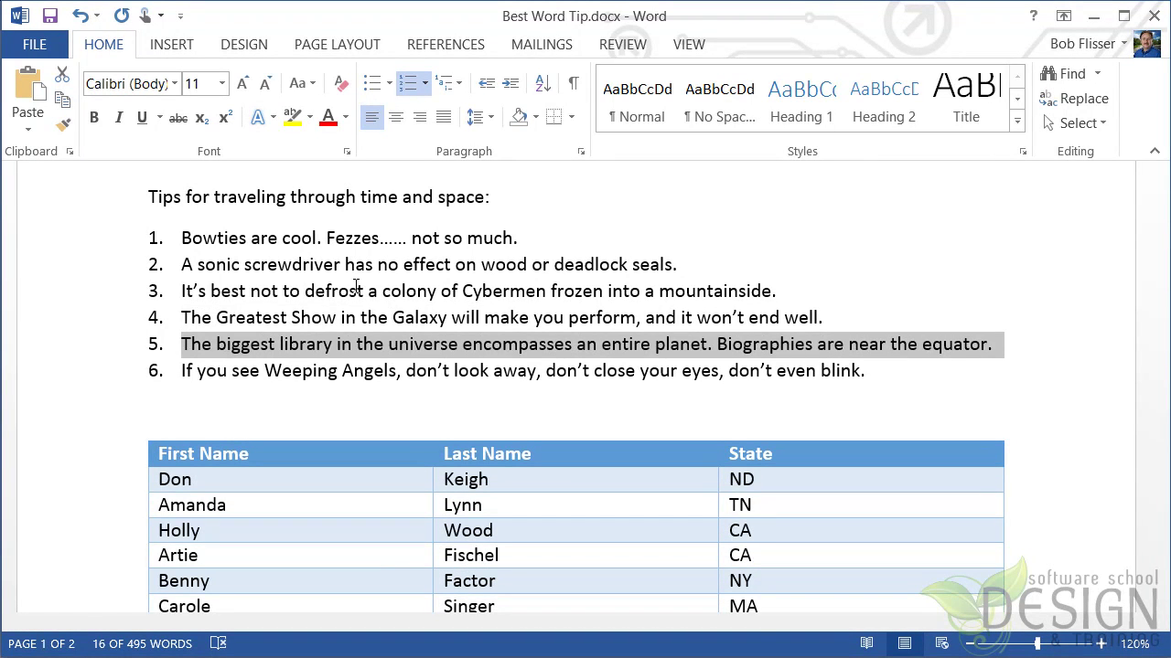
click(607, 291)
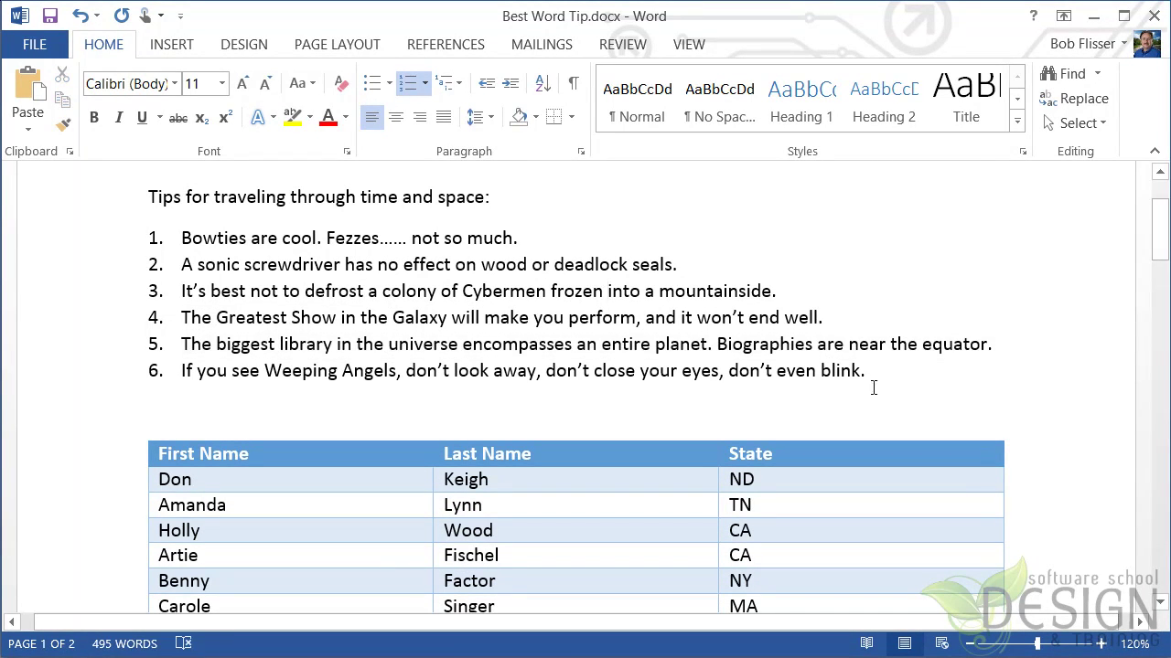
drag(873, 371, 55, 203)
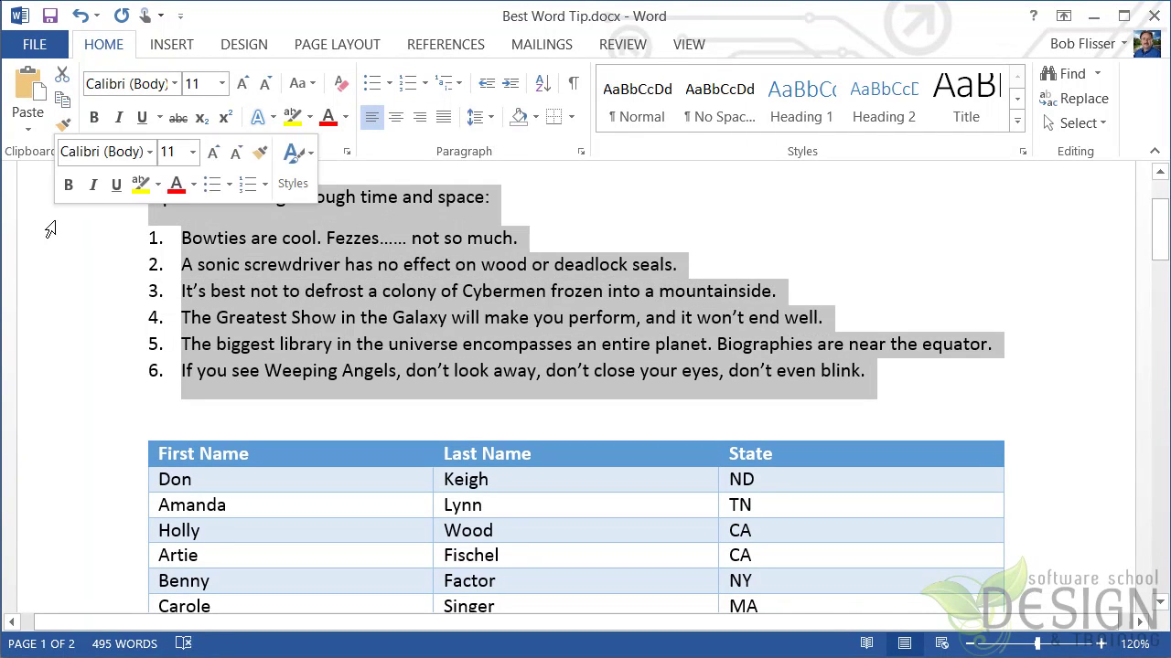
Convert the tip list to bullets and move the Cybermen bullet to the last position
click(374, 87)
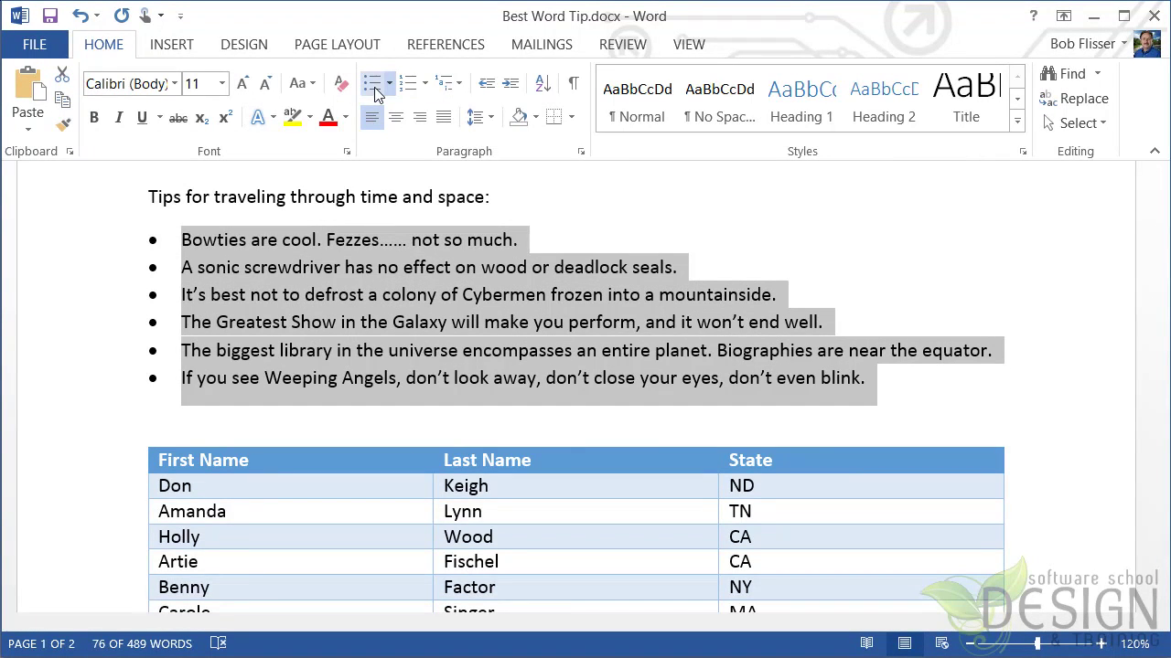
click(272, 299)
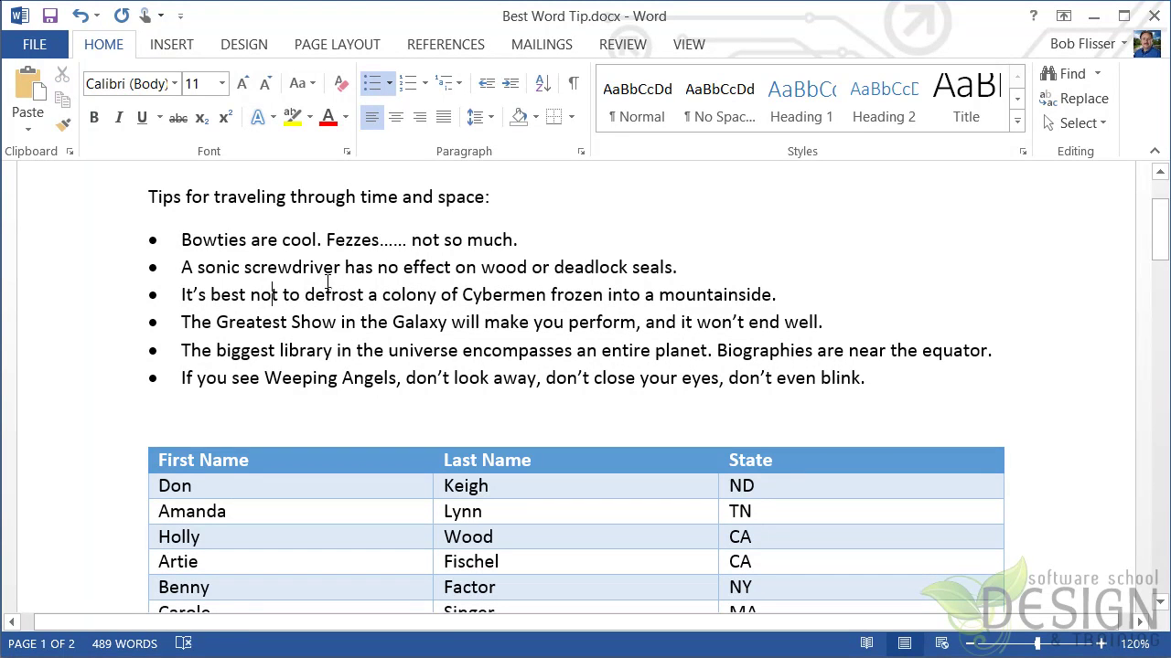
key(alt+shift+Down)
key(alt+shift+Down)
key(alt+shift+Down)
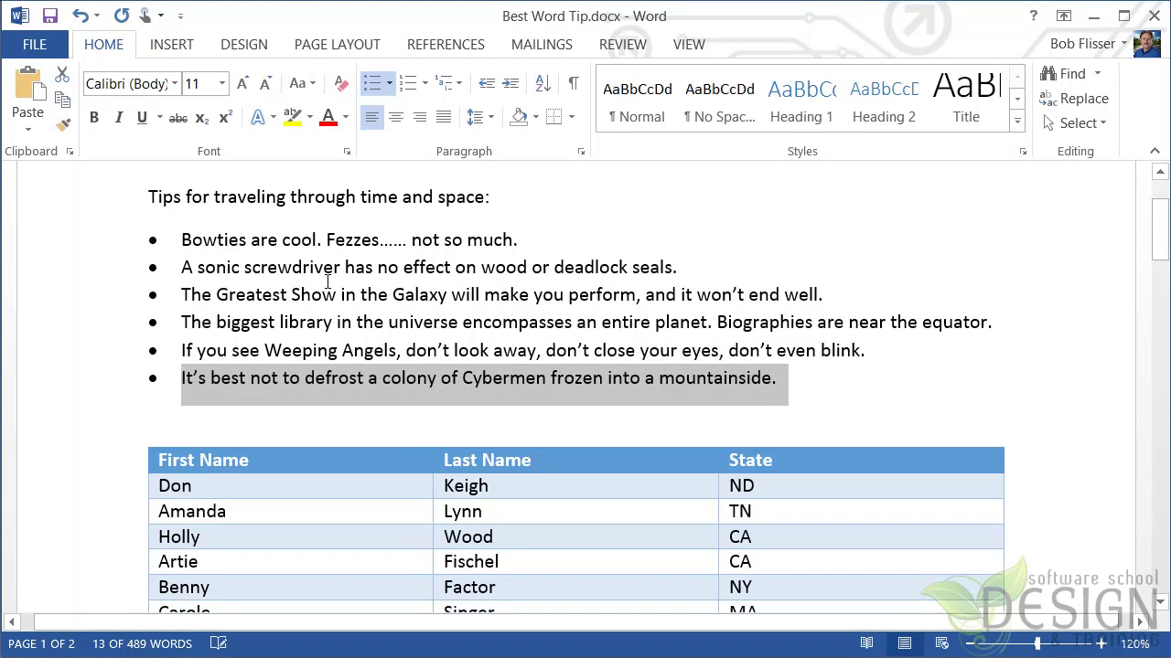
click(325, 284)
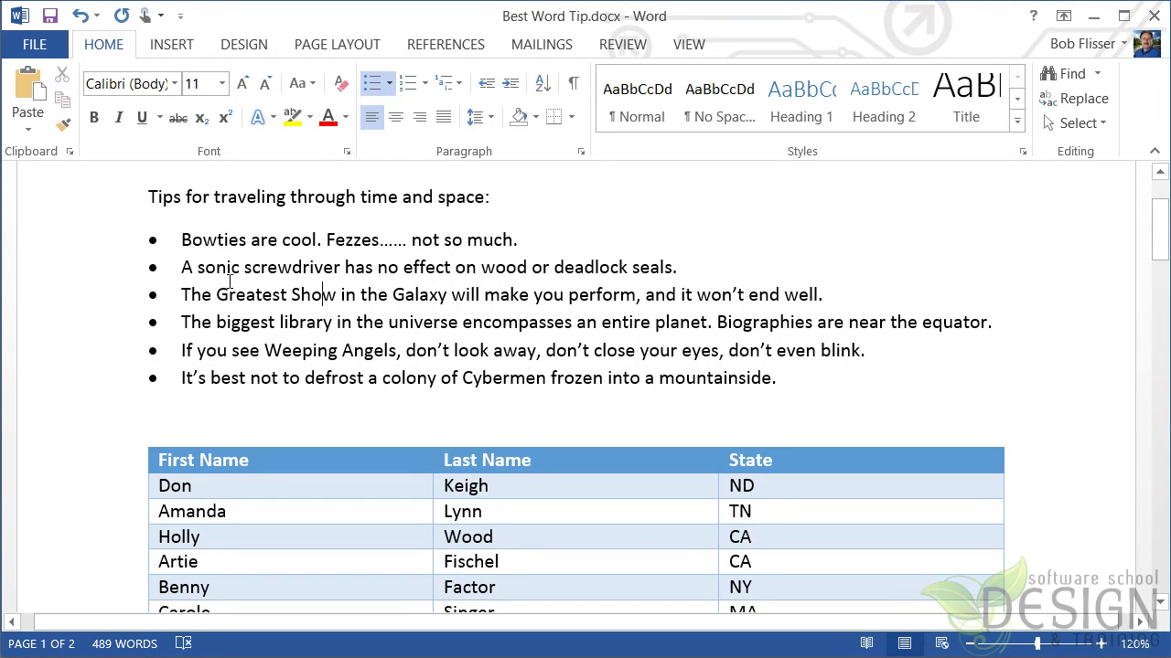
scroll(274, 303, down, 3)
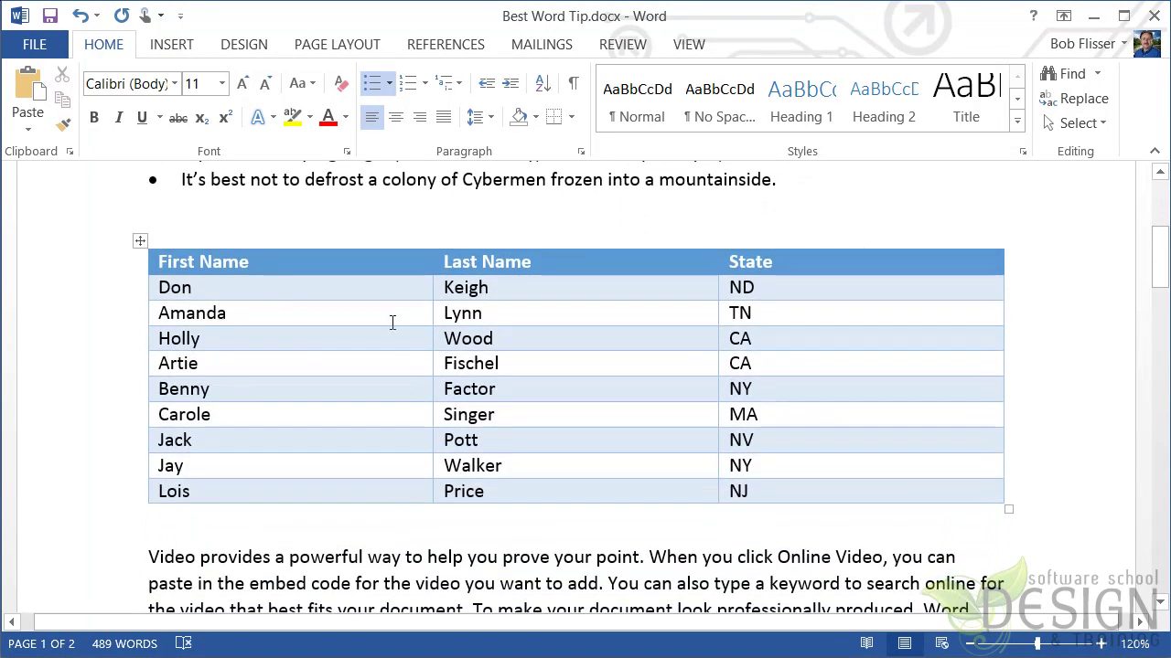
Shift Benny's row up beneath Don's, and Holly's row down below Jack Pott, using Alt+Shift+Up/Down
click(262, 393)
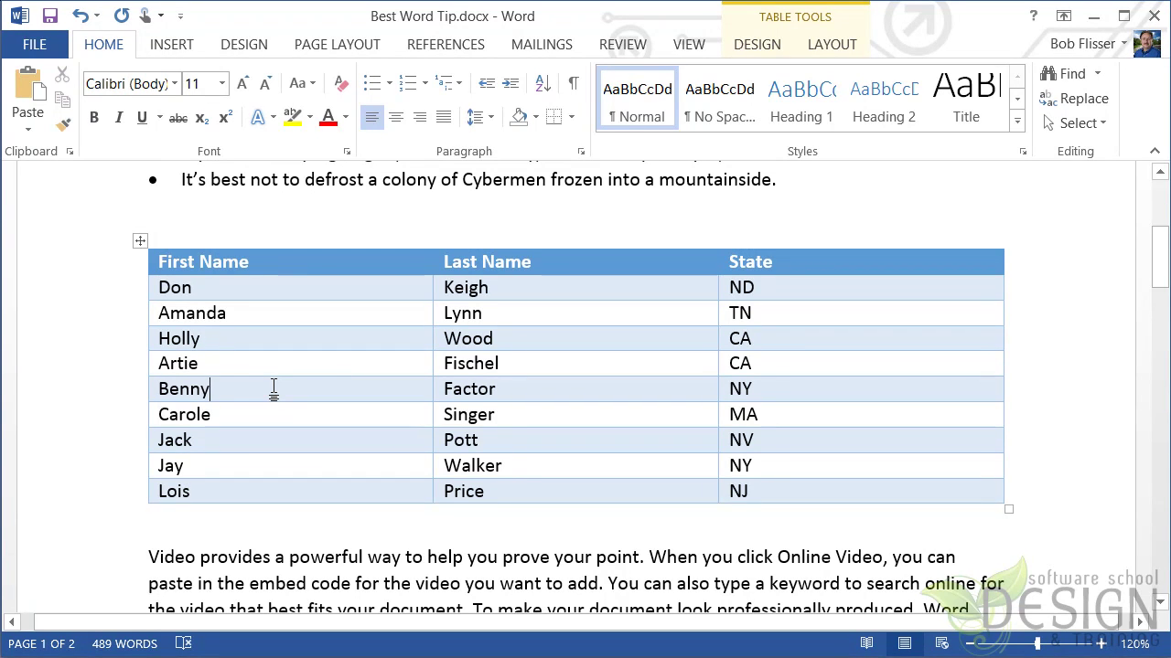
key(alt+shift+Up)
key(alt+shift+Up)
key(alt+shift+Up)
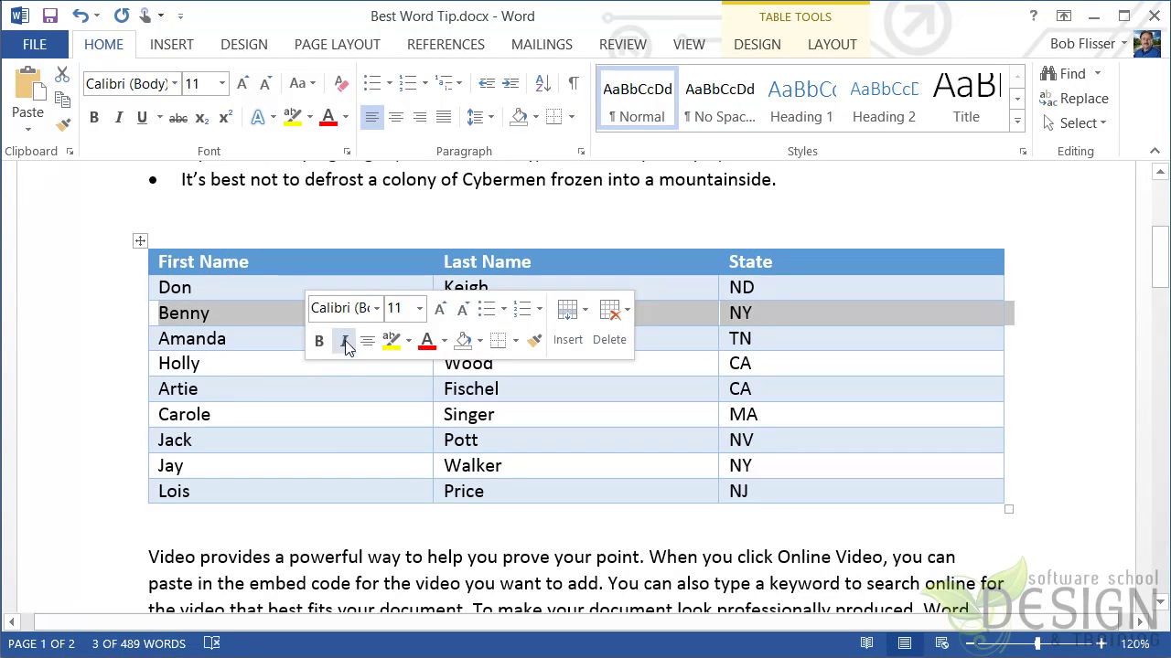
click(301, 320)
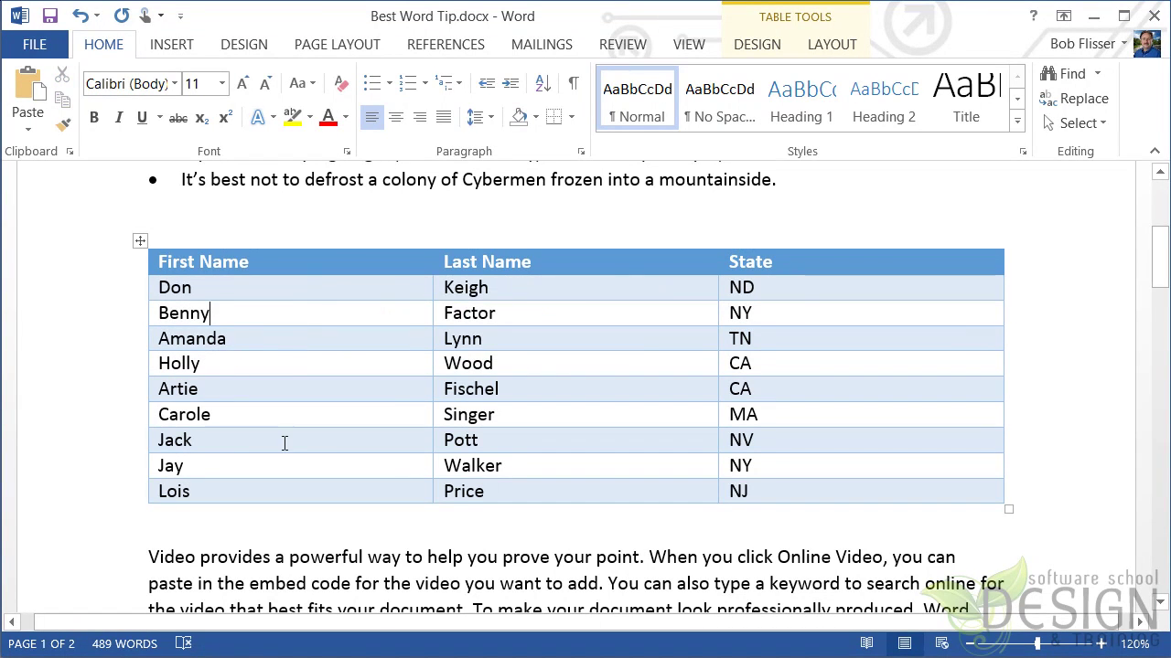
click(282, 365)
key(alt+shift+Down)
key(alt+shift+Down)
key(alt+shift+Down)
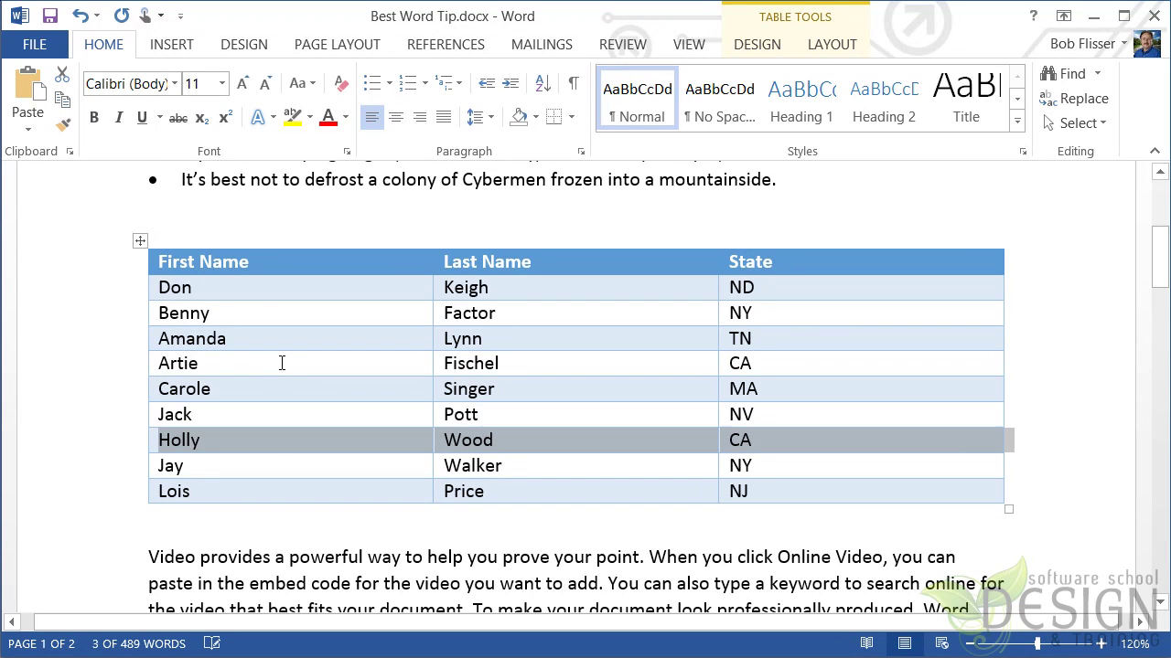
click(269, 440)
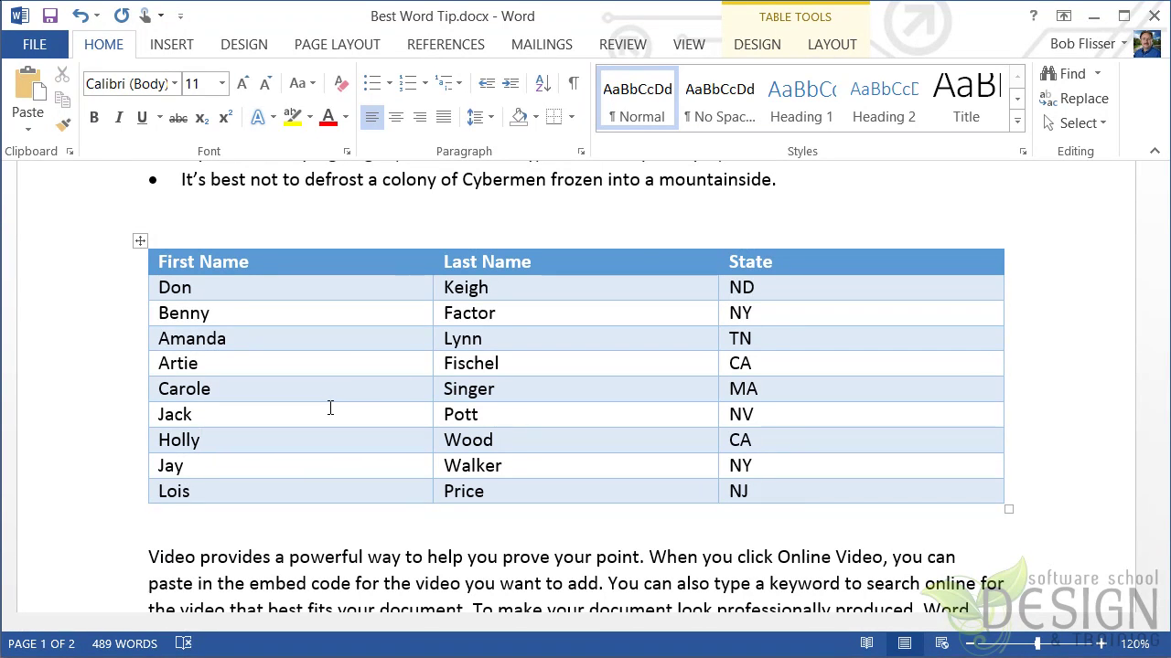
Move the 'For example' paragraph down three paragraphs with Alt+Shift+Down
scroll(330, 408, down, 5)
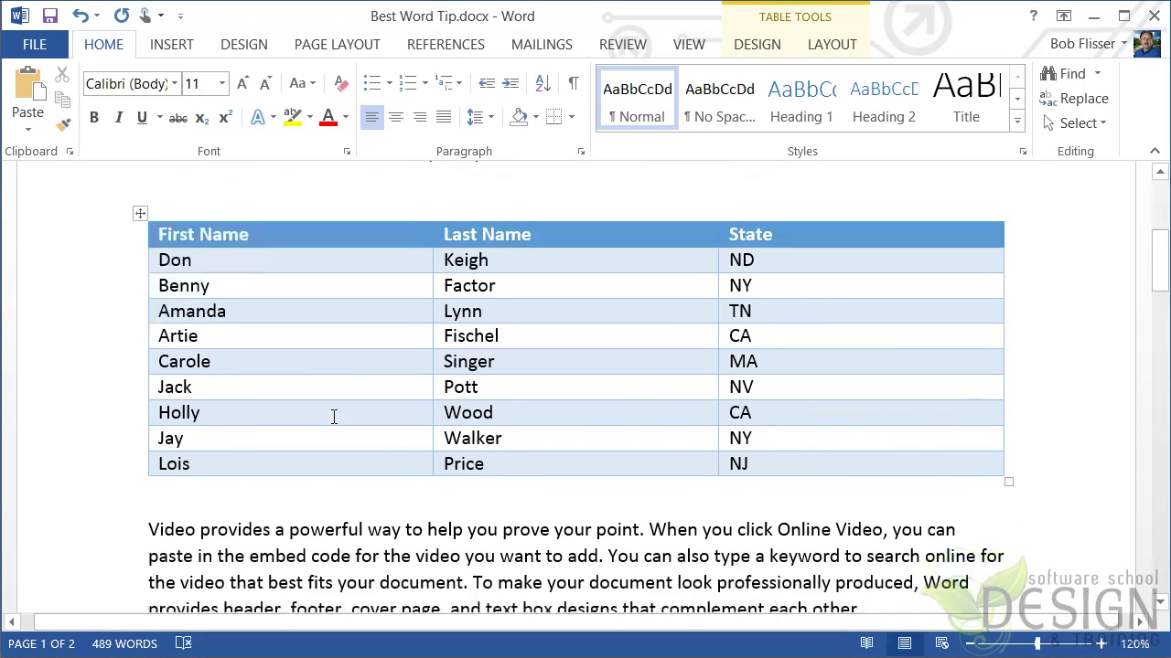
scroll(340, 416, down, 1)
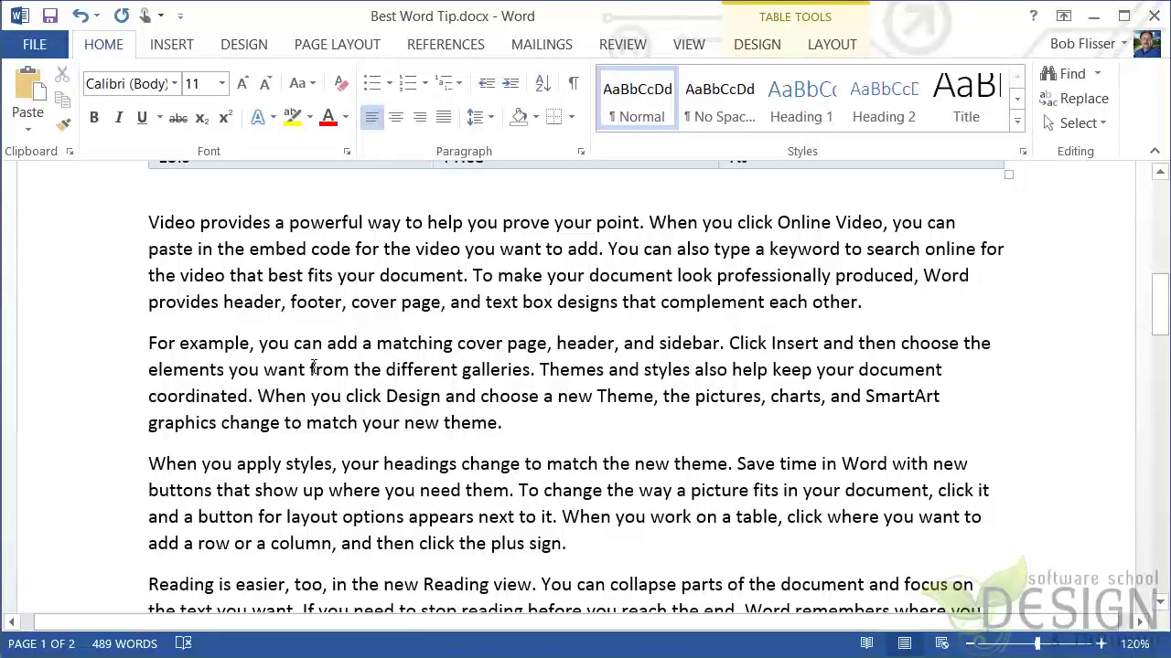
scroll(413, 428, down, 1)
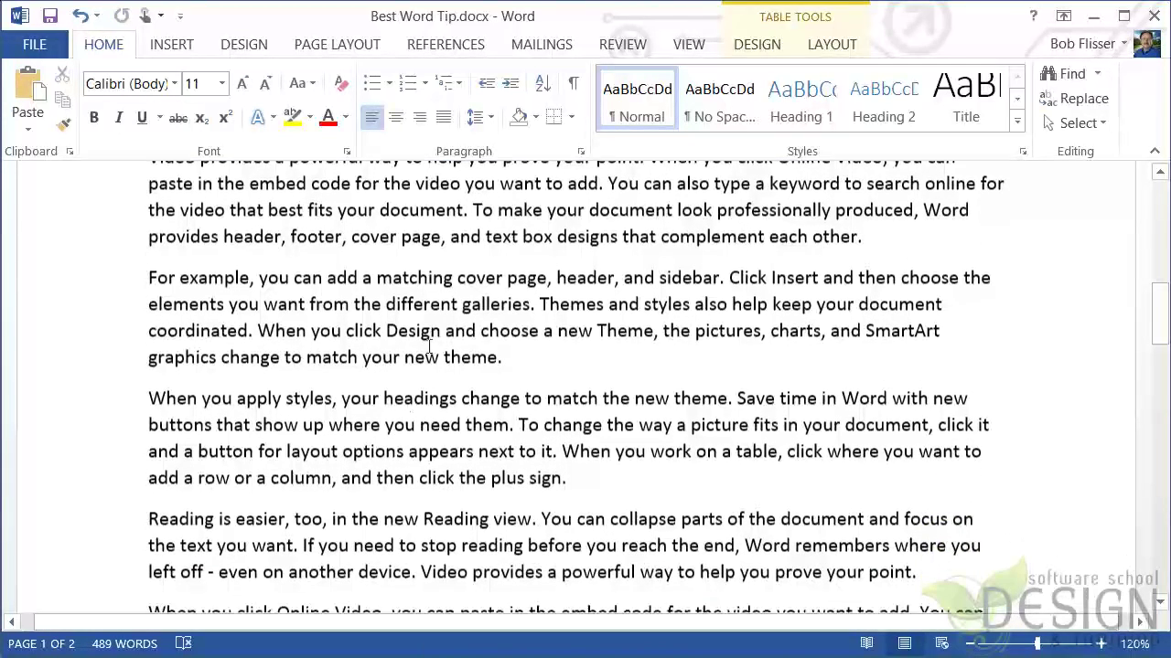
click(420, 318)
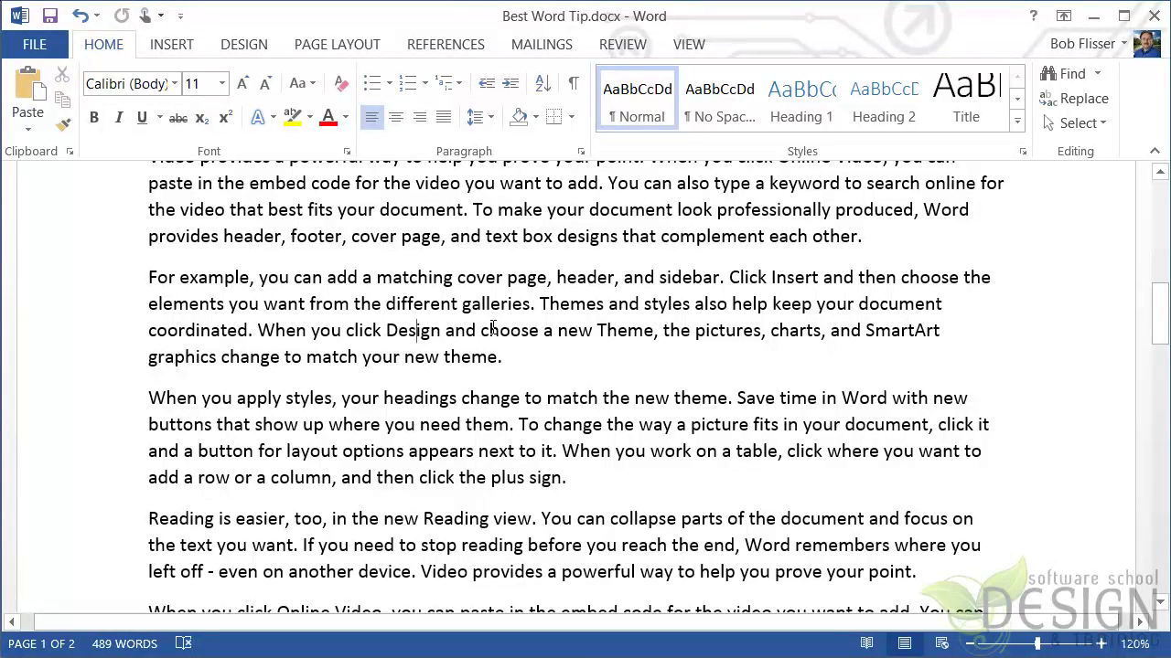
key(alt+shift+Down)
key(alt+shift+Down)
key(alt+shift+Down)
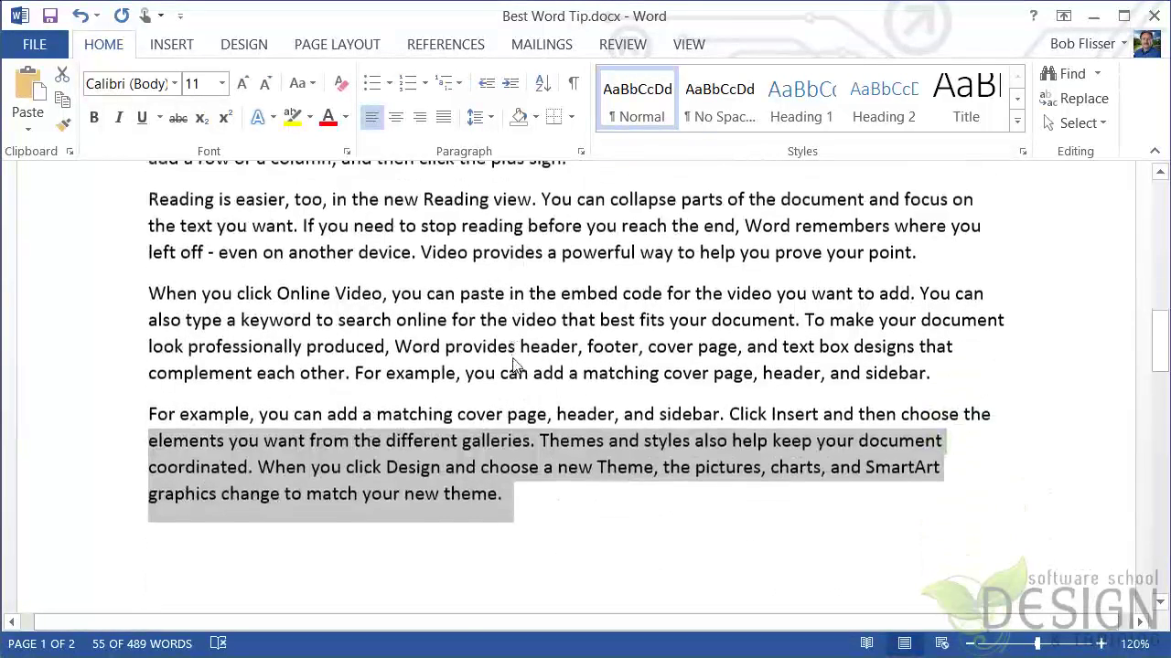
Move the 'When you click Online Video' paragraph up three places, directly beneath the table
click(558, 260)
scroll(620, 364, up, 3)
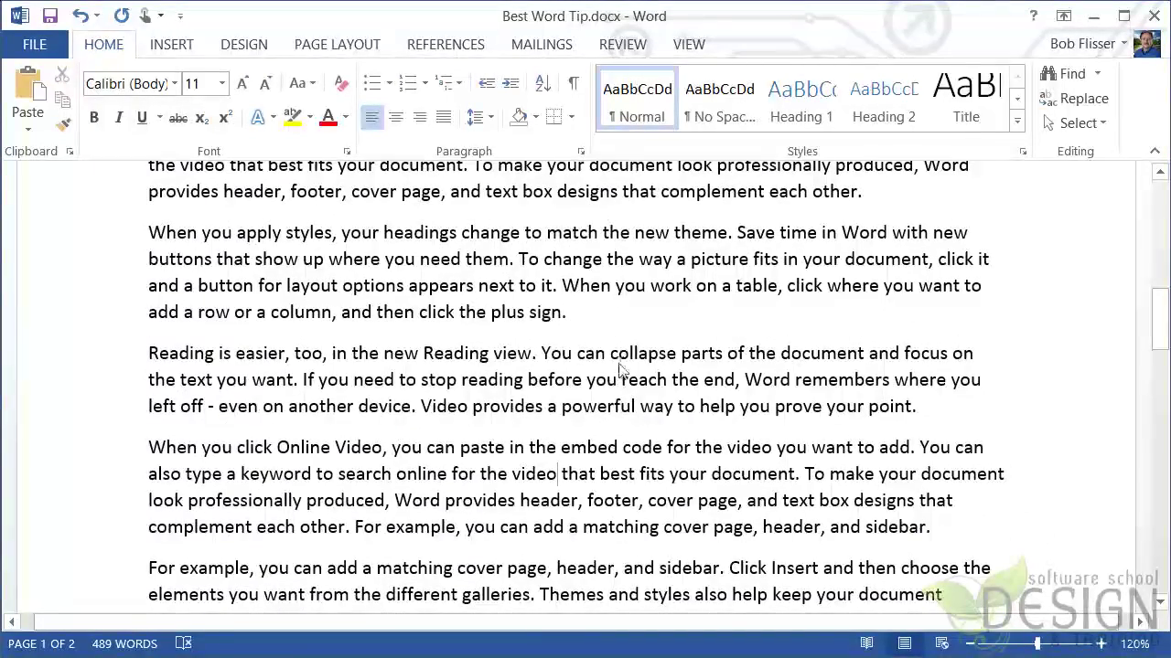
key(alt+shift+Up)
key(alt+shift+Up)
key(alt+shift+Up)
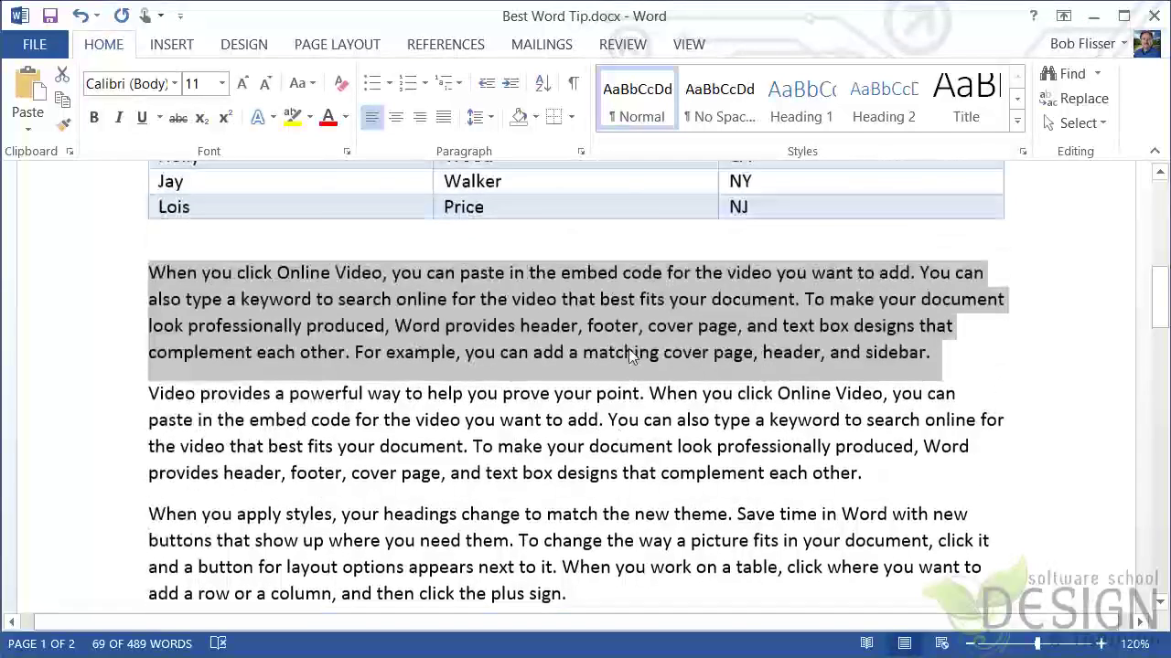
click(850, 357)
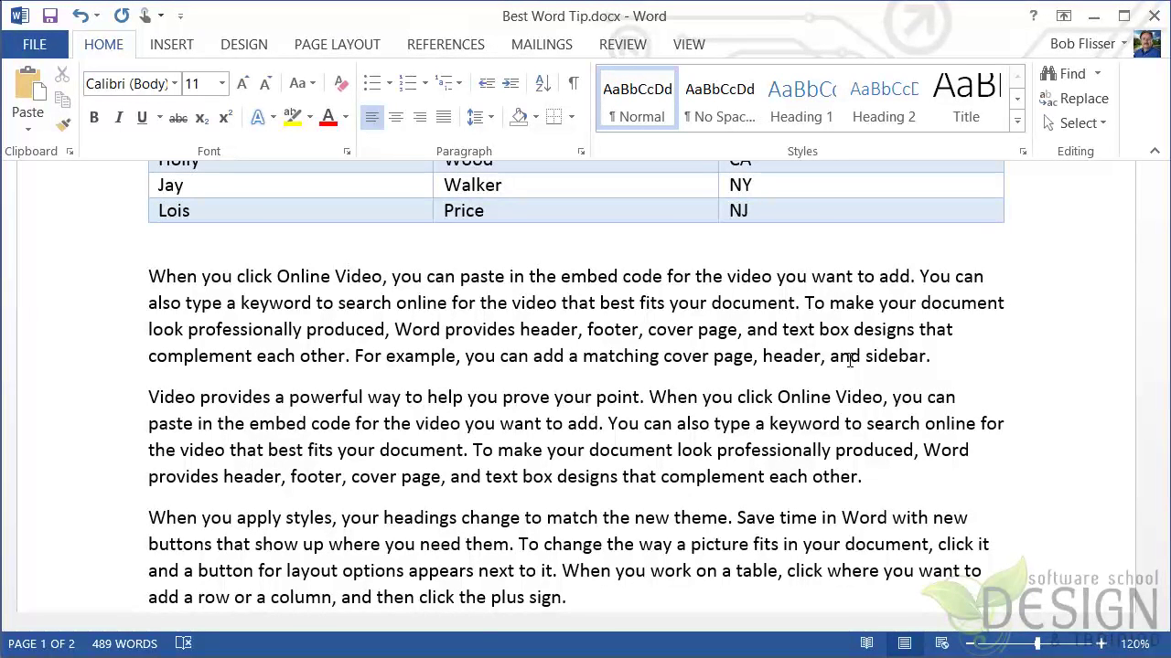
In PowerPoint, move the Presenter View bullet to first and the duplicate-object bullet to third
key(alt+Tab)
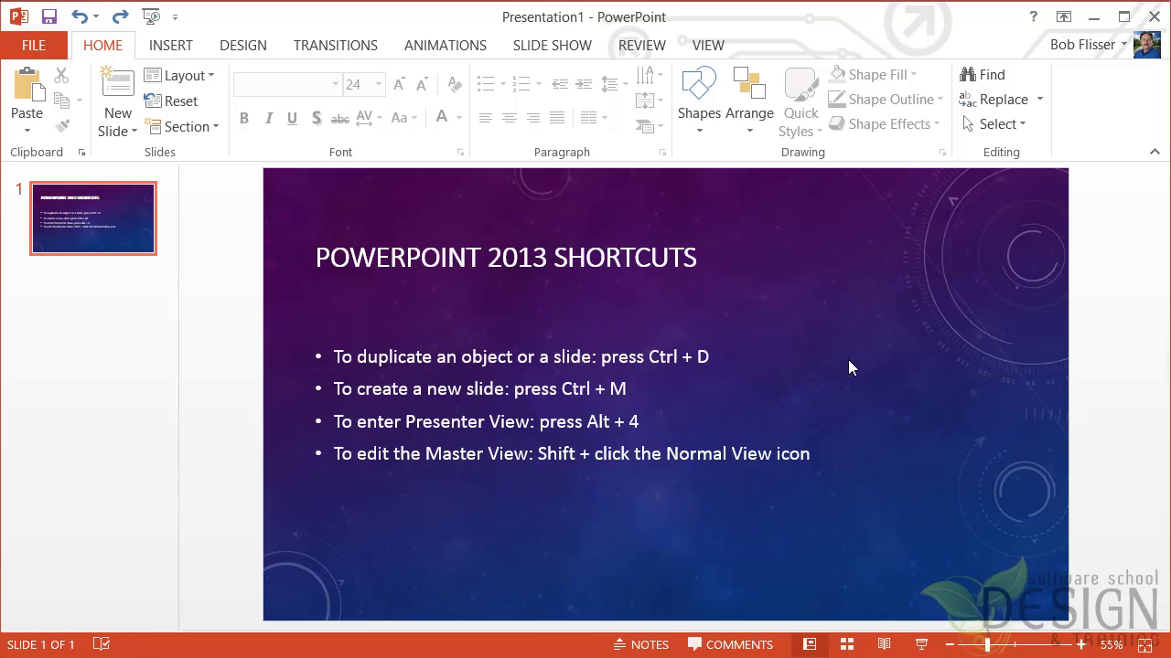
click(406, 422)
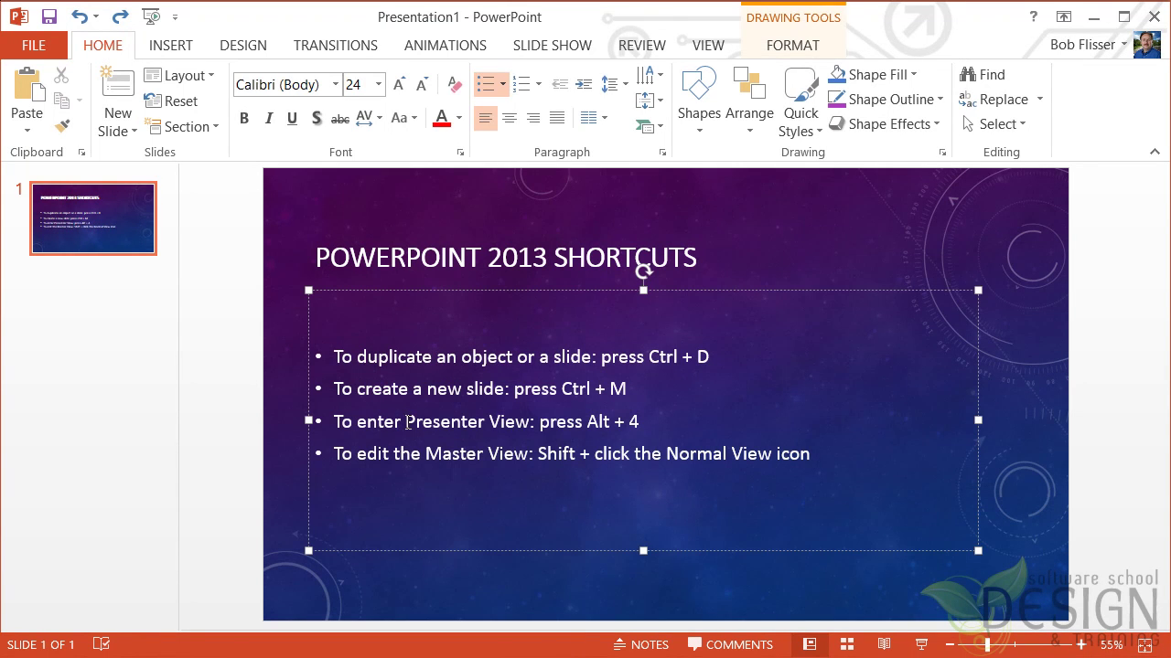
key(alt+shift+Up)
key(alt+shift+Up)
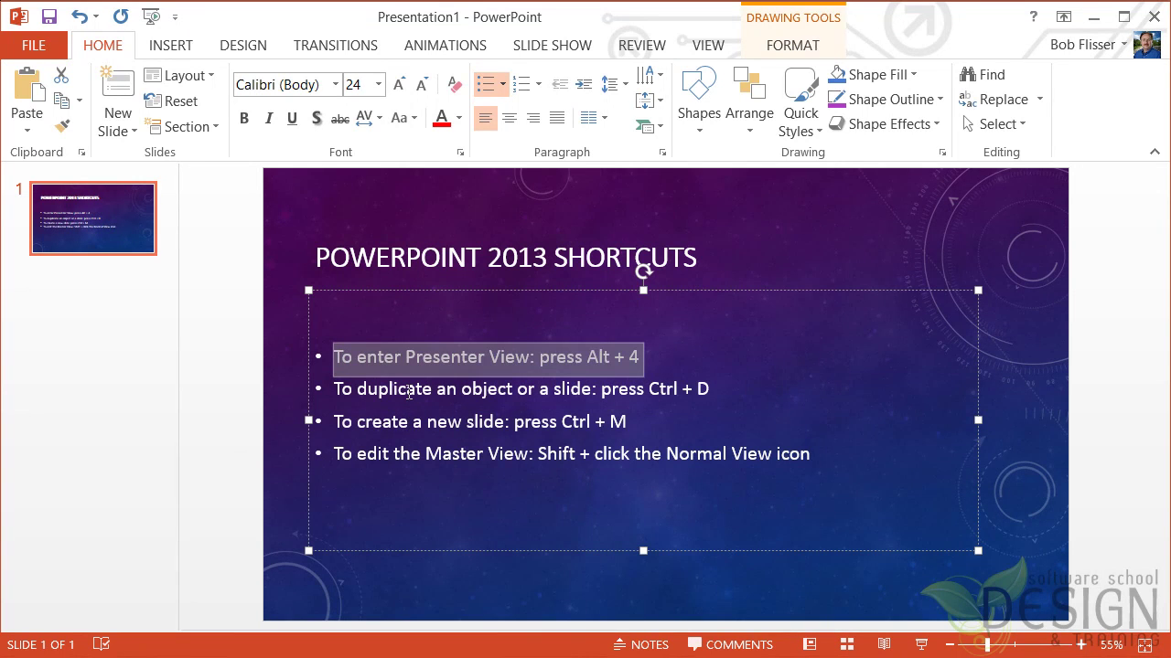
click(408, 389)
key(alt+shift+Down)
key(alt+shift+Down)
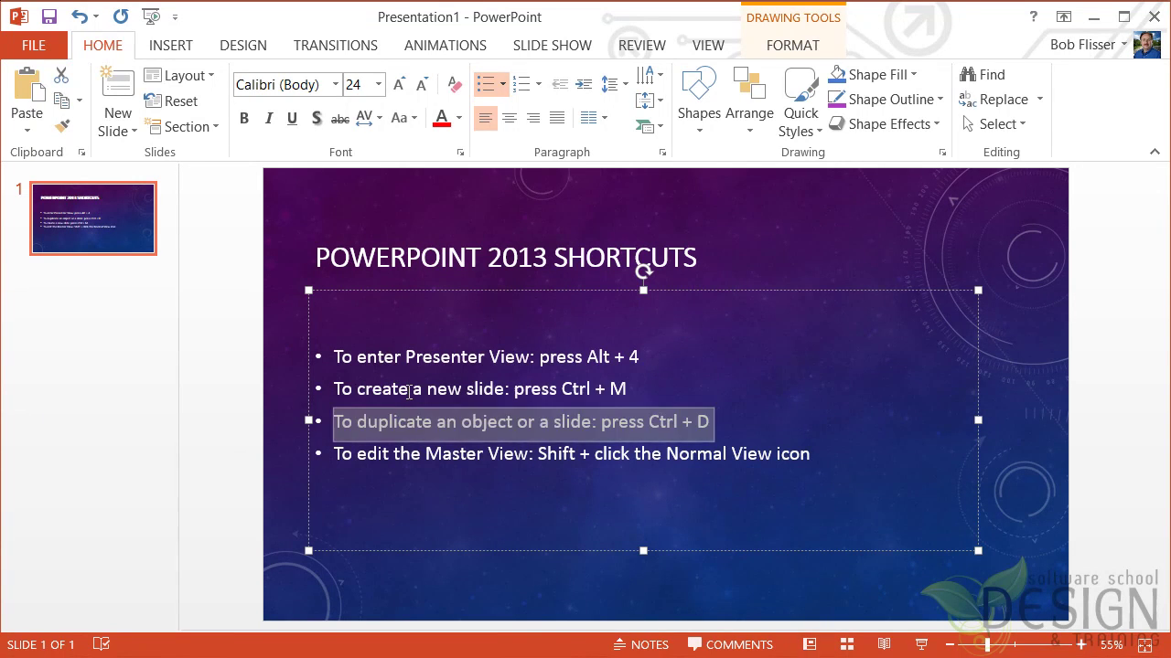